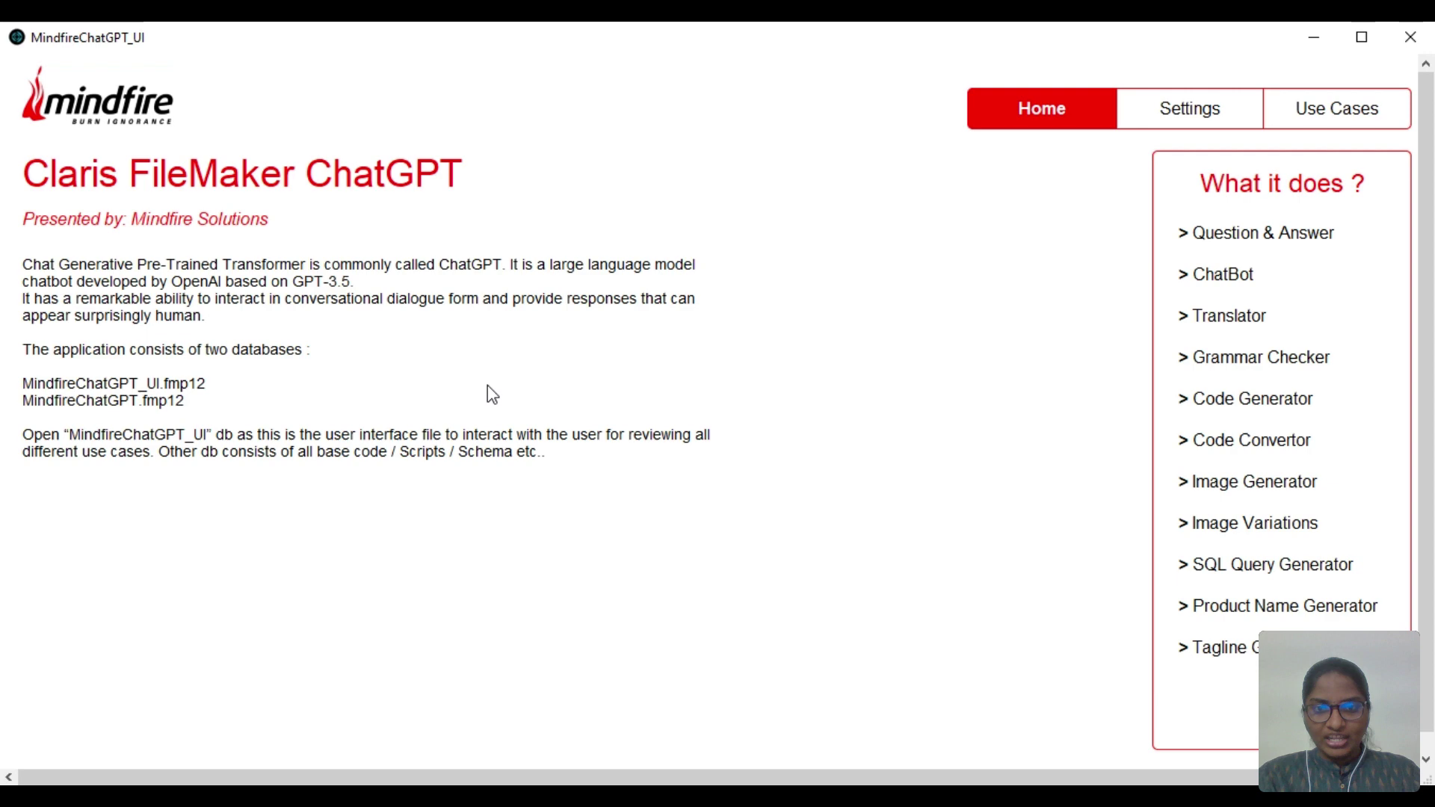
Show the Open AI Settings form: Token Size 100, Temperature 0, Top P 1, Base Prompt option 1
{"action": "left_click", "coordinate": [1179, 125]}
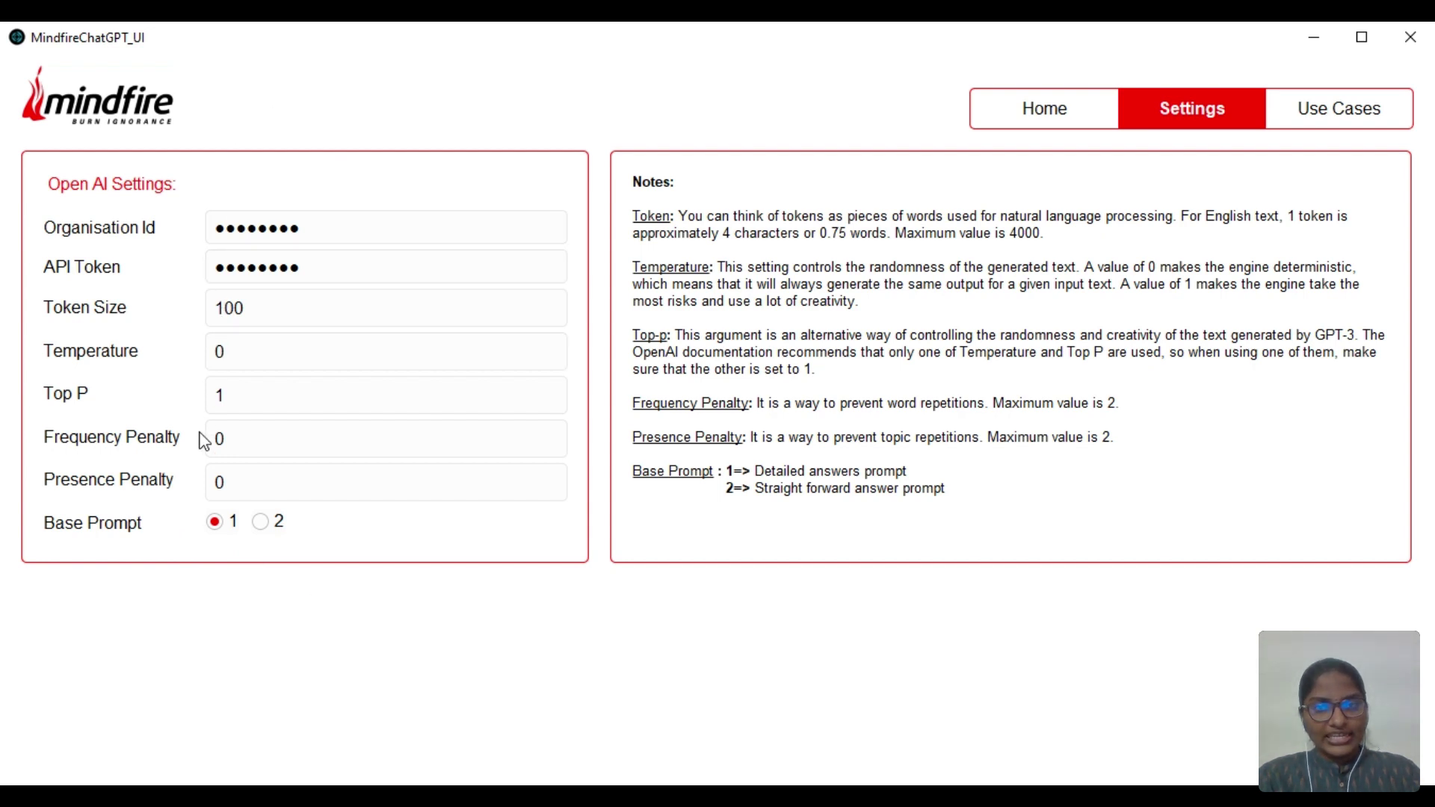
Ask the Question & Answer use case how many bones the body has, getting 206
{"action": "left_click", "coordinate": [1357, 111]}
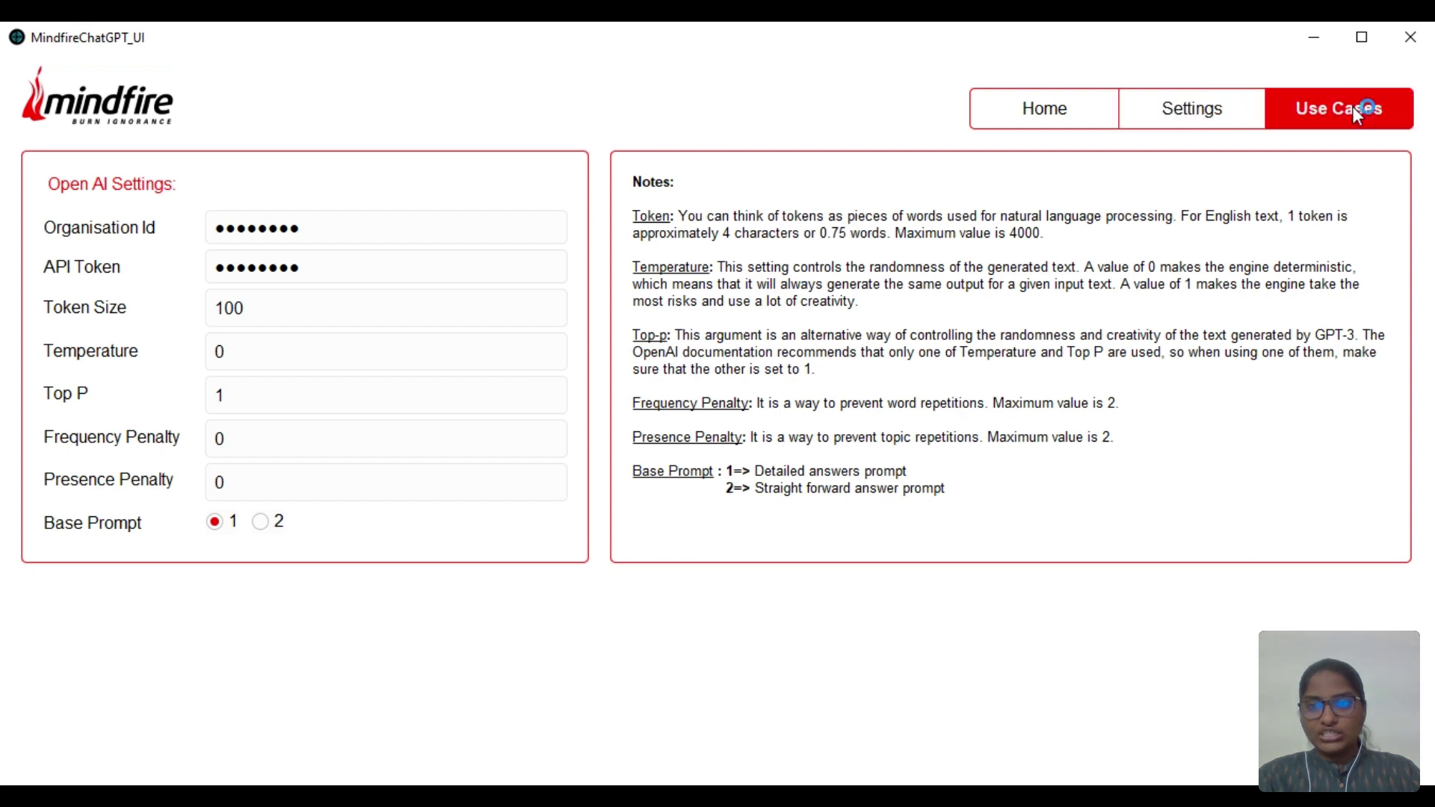
{"action": "left_click", "coordinate": [1294, 166]}
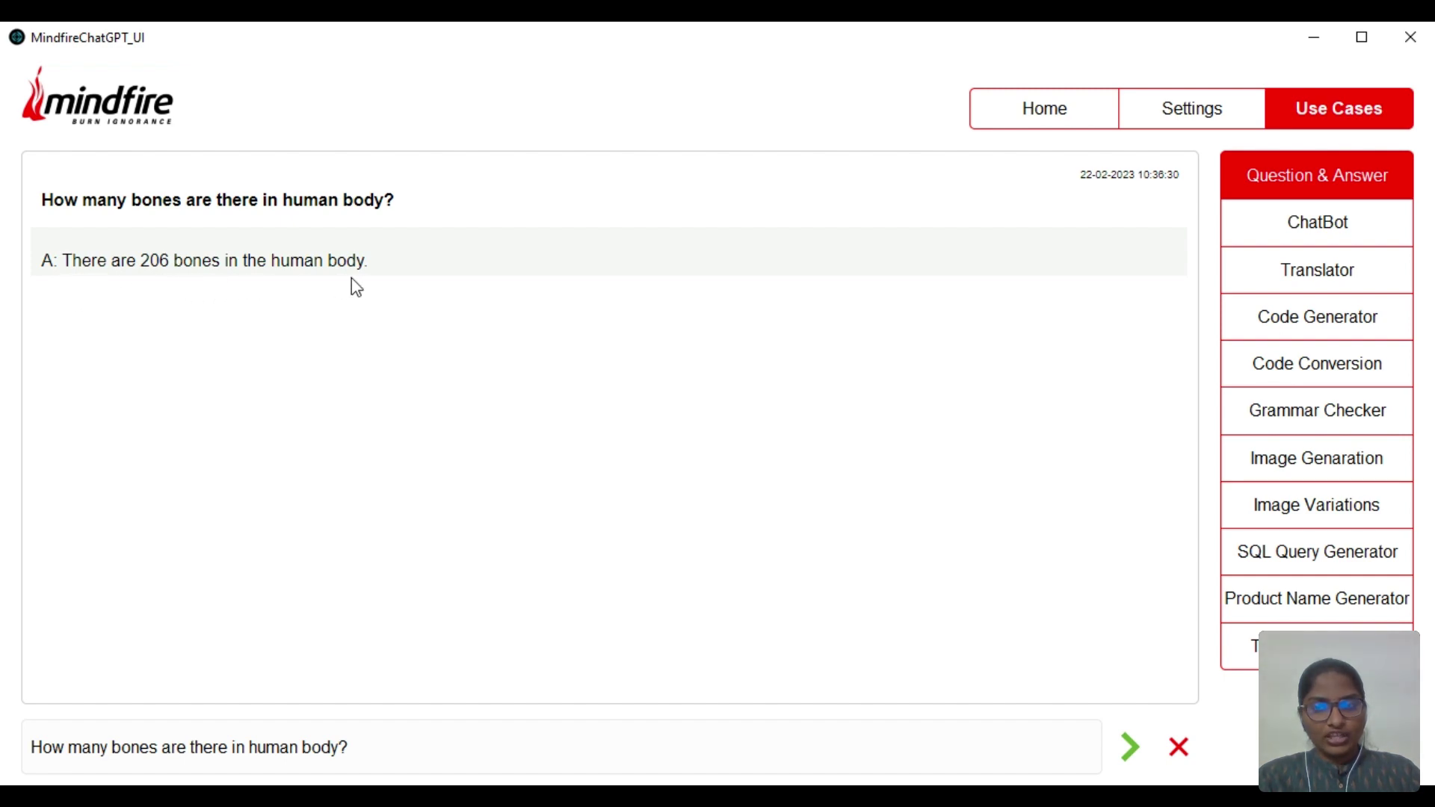
Select Base Prompt option 2 and re-send the bones question for the terse reply '206 bones.'
{"action": "left_click", "coordinate": [1200, 120]}
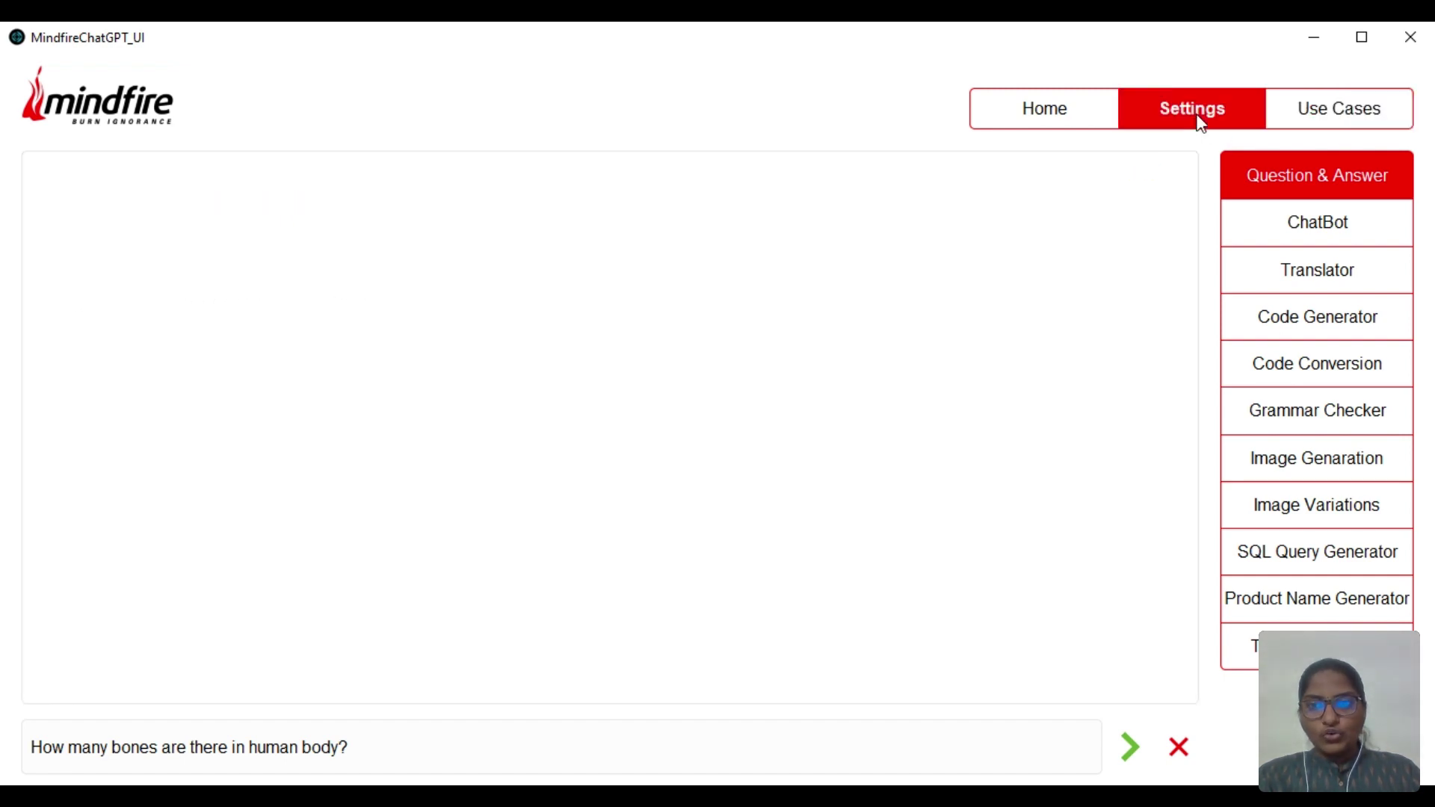
{"action": "left_click", "coordinate": [263, 529]}
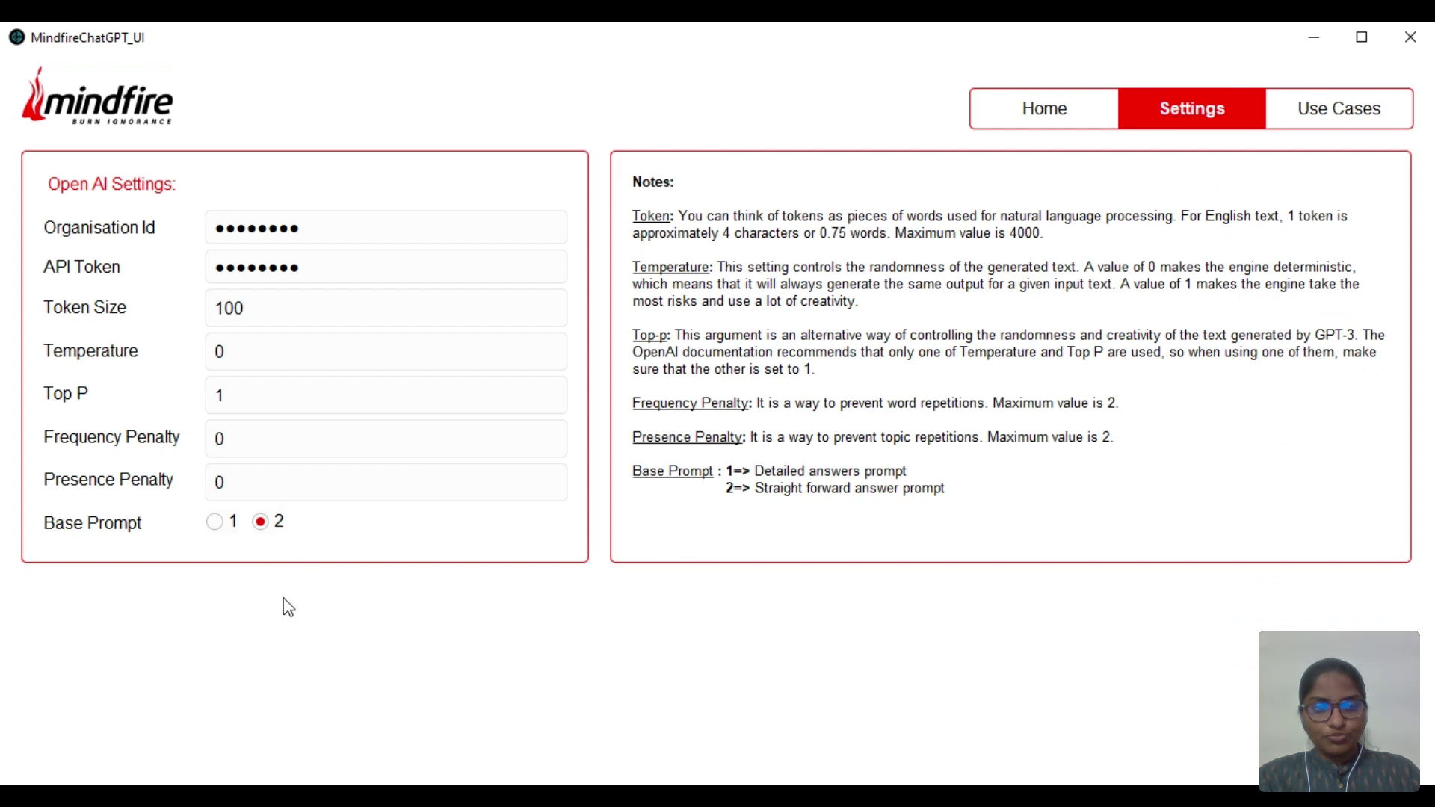
{"action": "left_click", "coordinate": [1347, 109]}
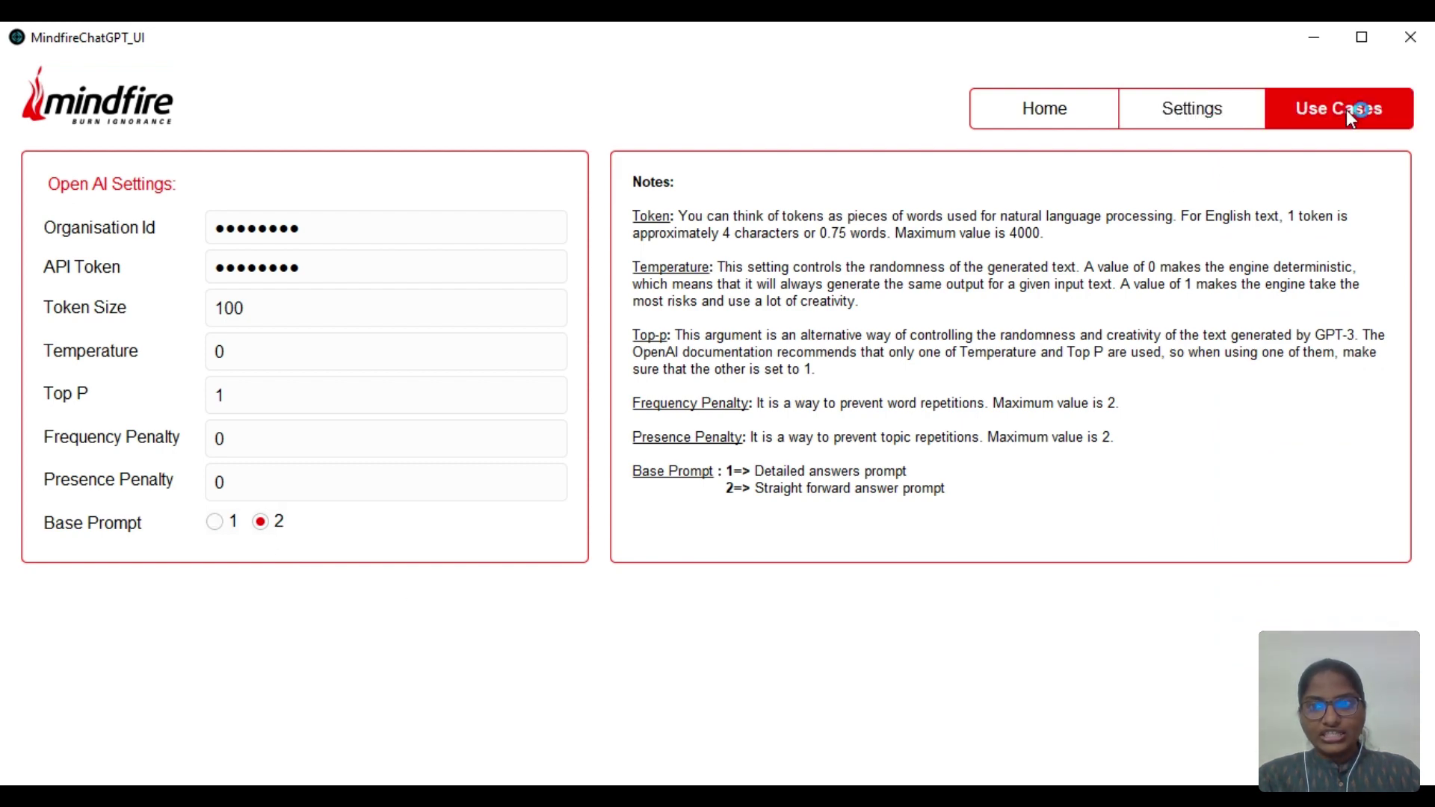
{"action": "left_click", "coordinate": [1361, 177]}
{"action": "left_click", "coordinate": [1130, 748]}
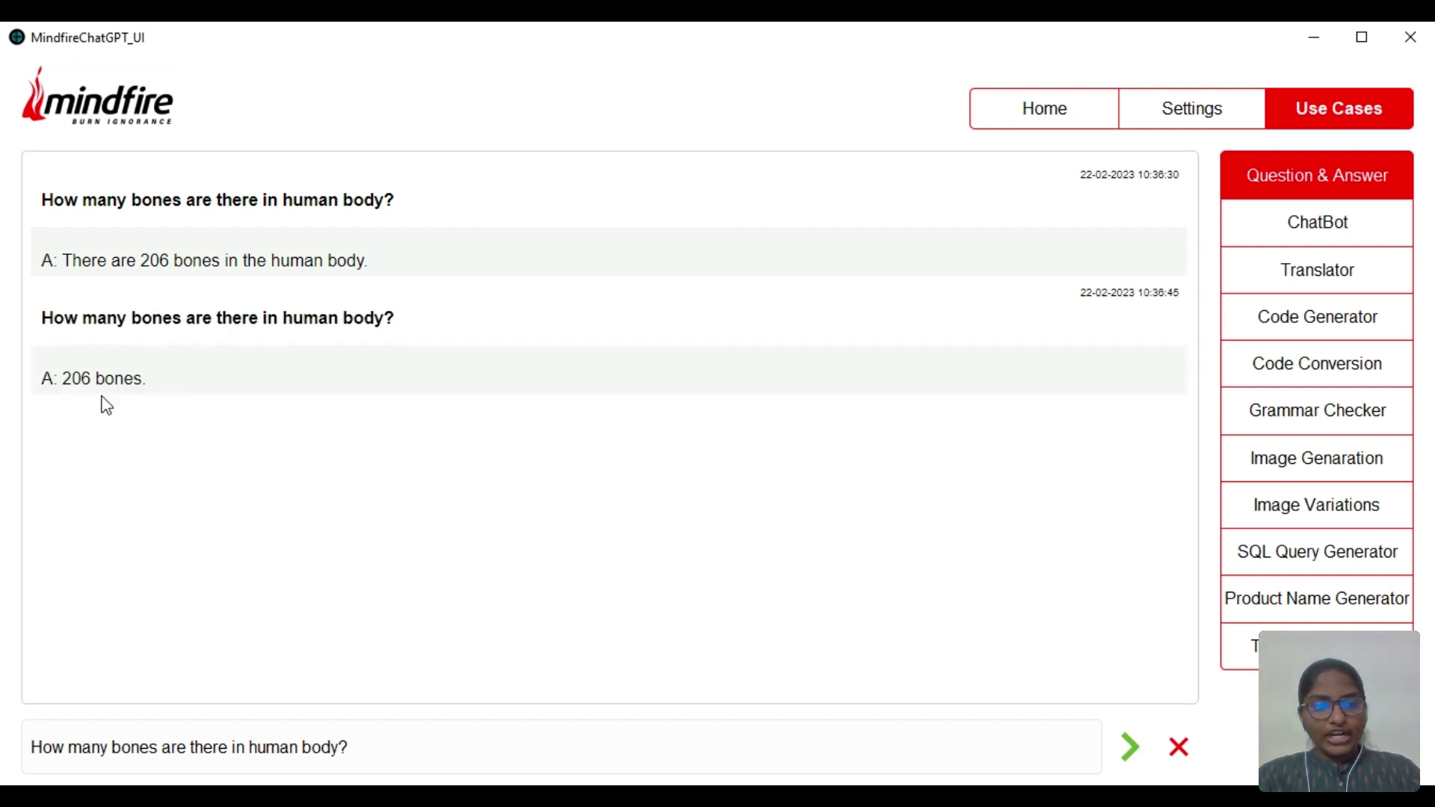
Move from ChatBot to the Translator and render 'How is your day?' from English into French
{"action": "left_click", "coordinate": [1314, 223]}
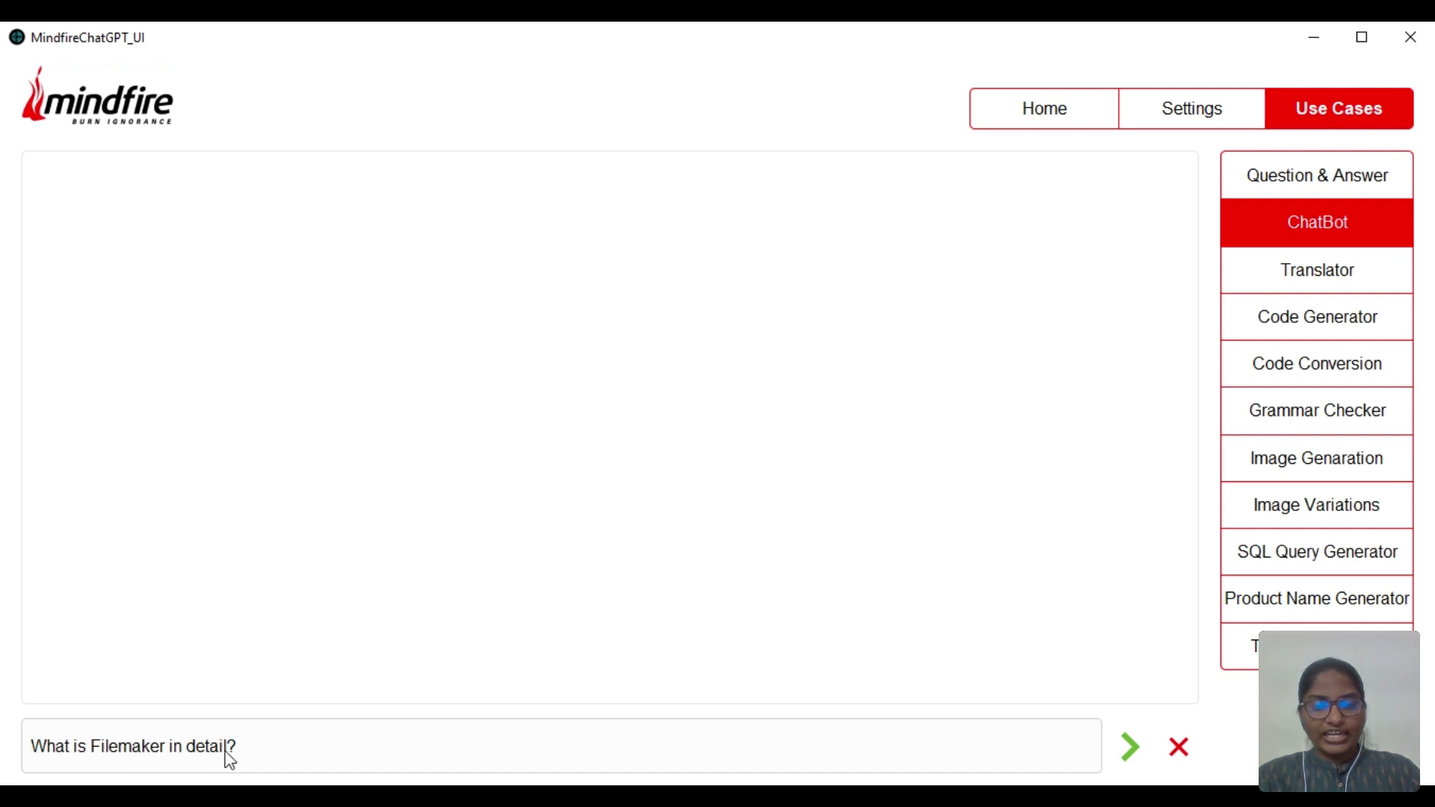
{"action": "left_click", "coordinate": [1305, 270]}
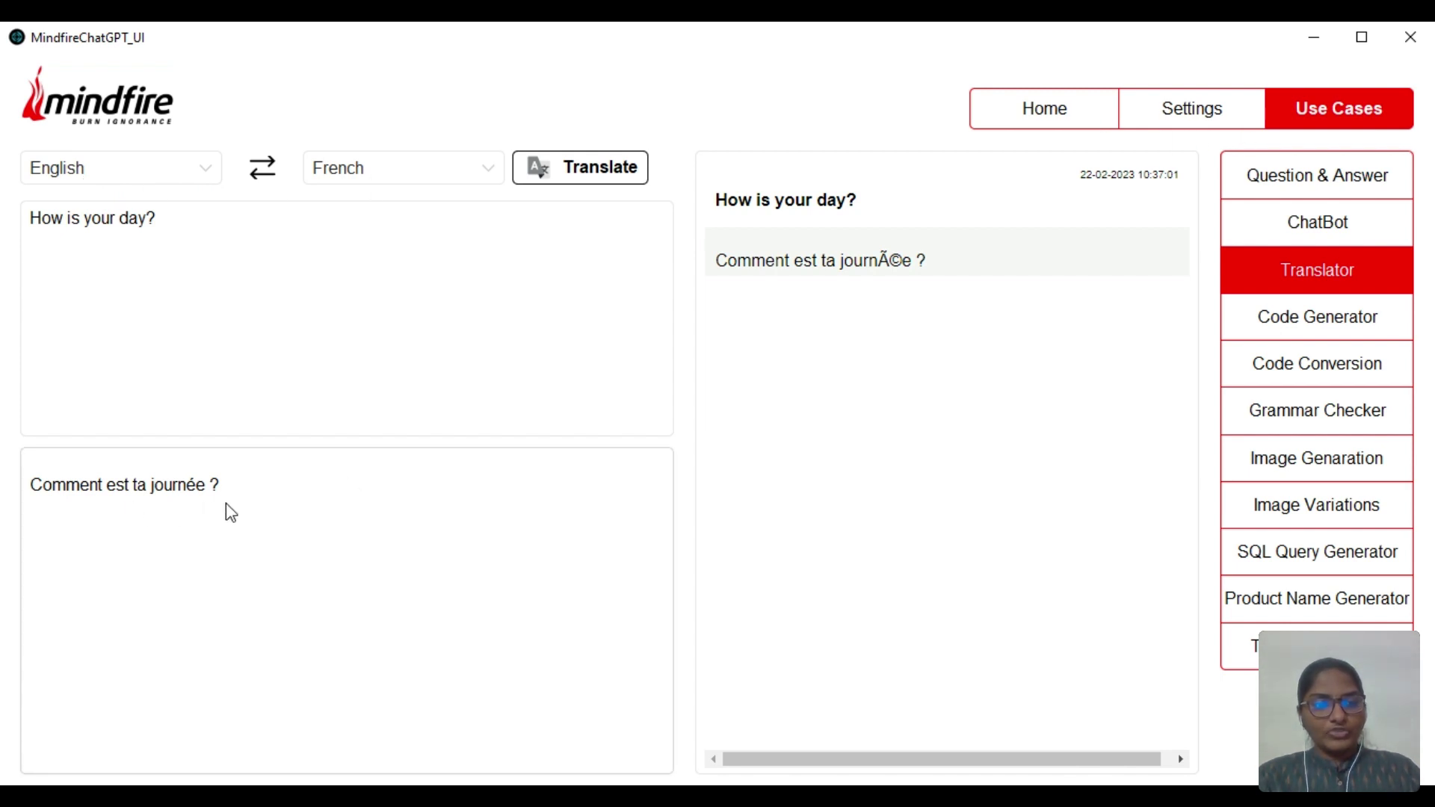
Change Temperature from 0 to 1 and retranslate, getting 'Comment est votre journée ?'
{"action": "left_click", "coordinate": [1215, 118]}
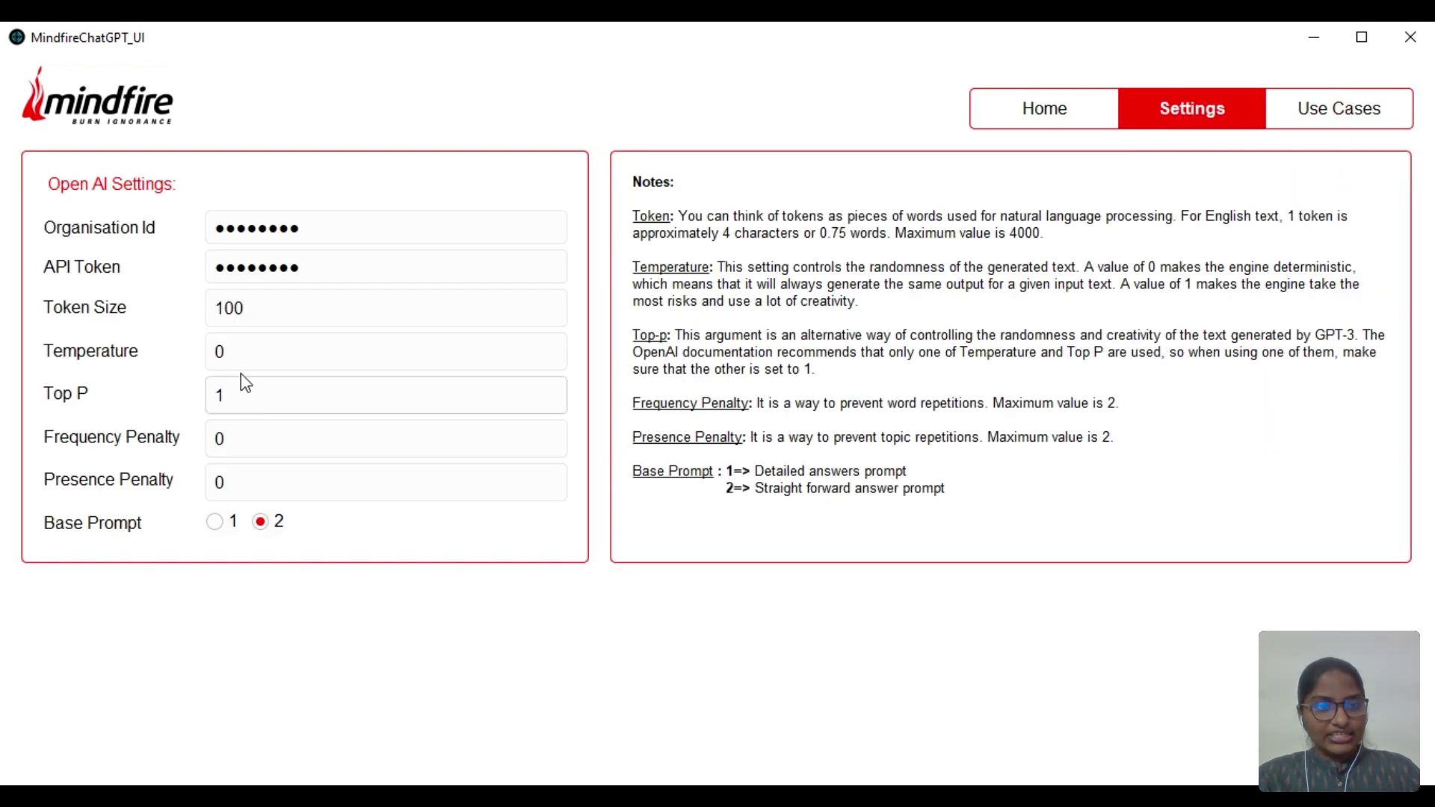
{"action": "double_click", "coordinate": [243, 351]}
{"action": "key", "text": "BackSpace"}
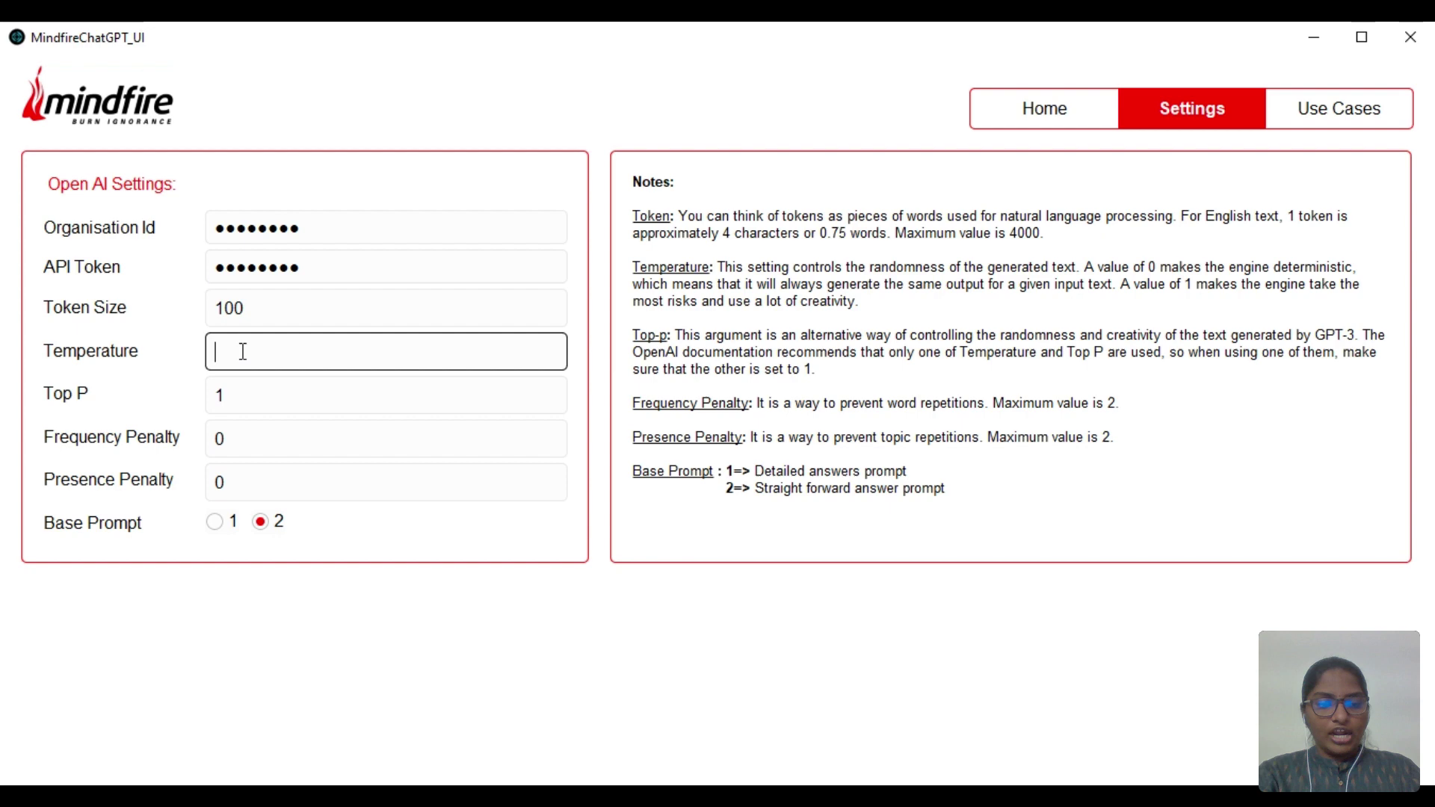
{"action": "type", "text": "1"}
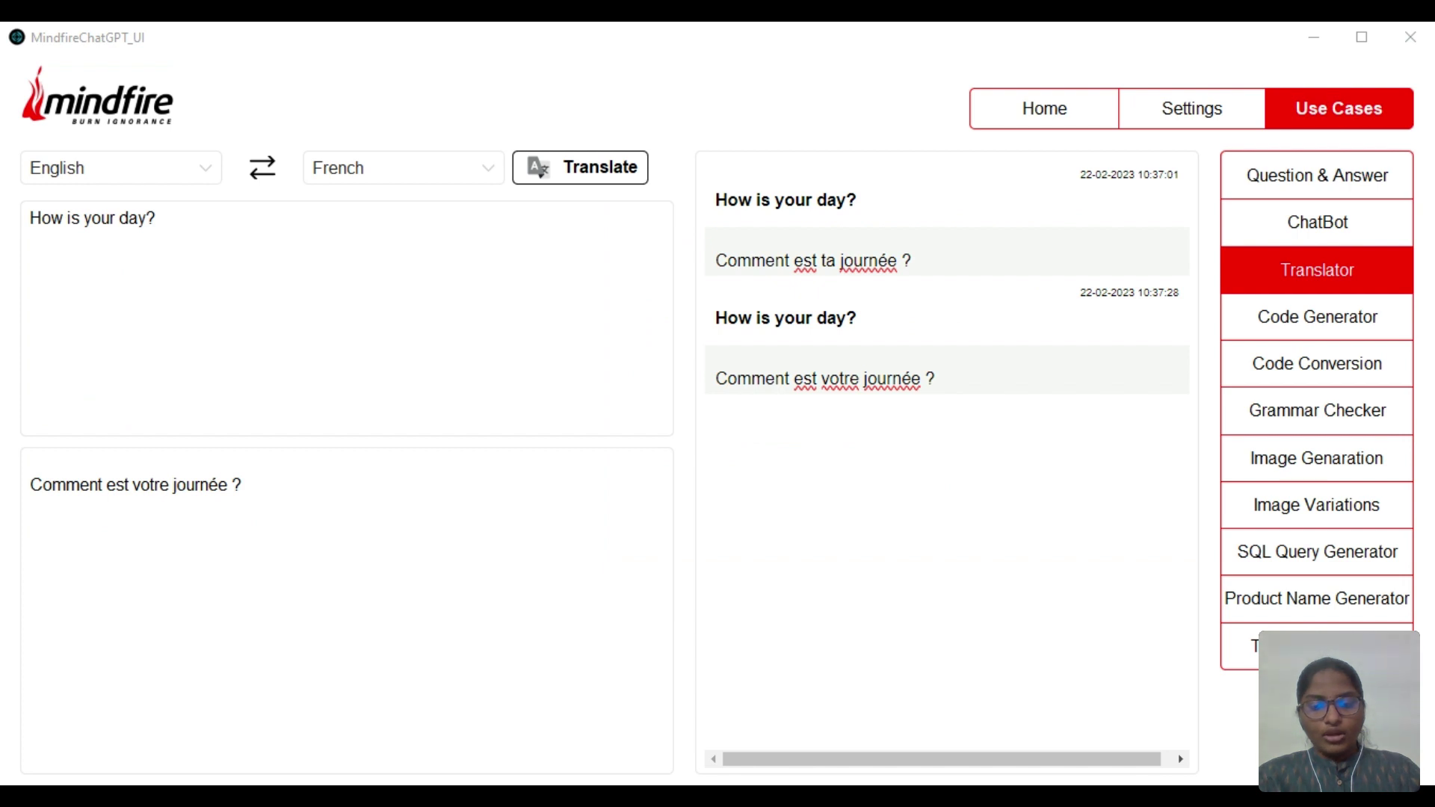
{"action": "left_click", "coordinate": [490, 760]}
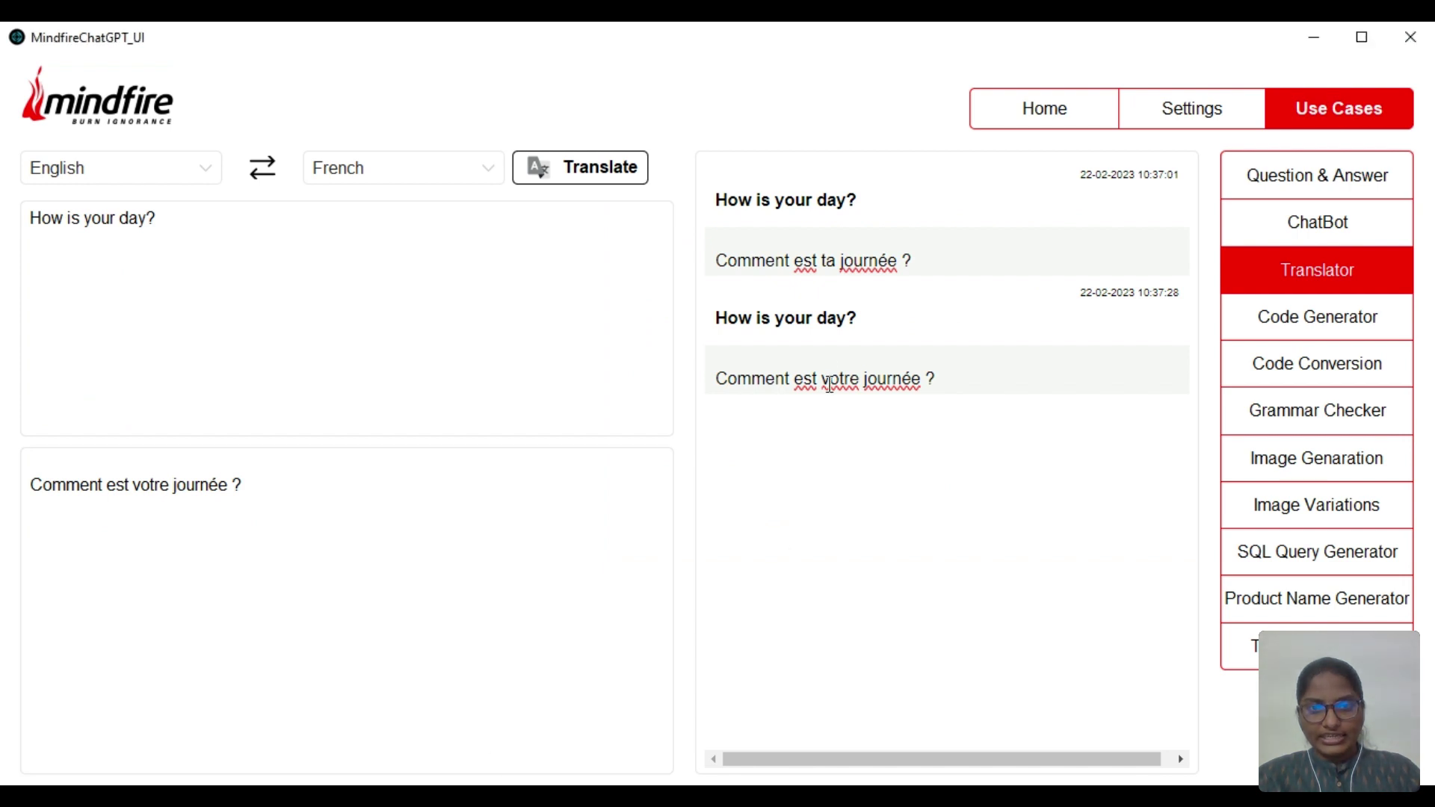
{"action": "left_click", "coordinate": [1269, 326]}
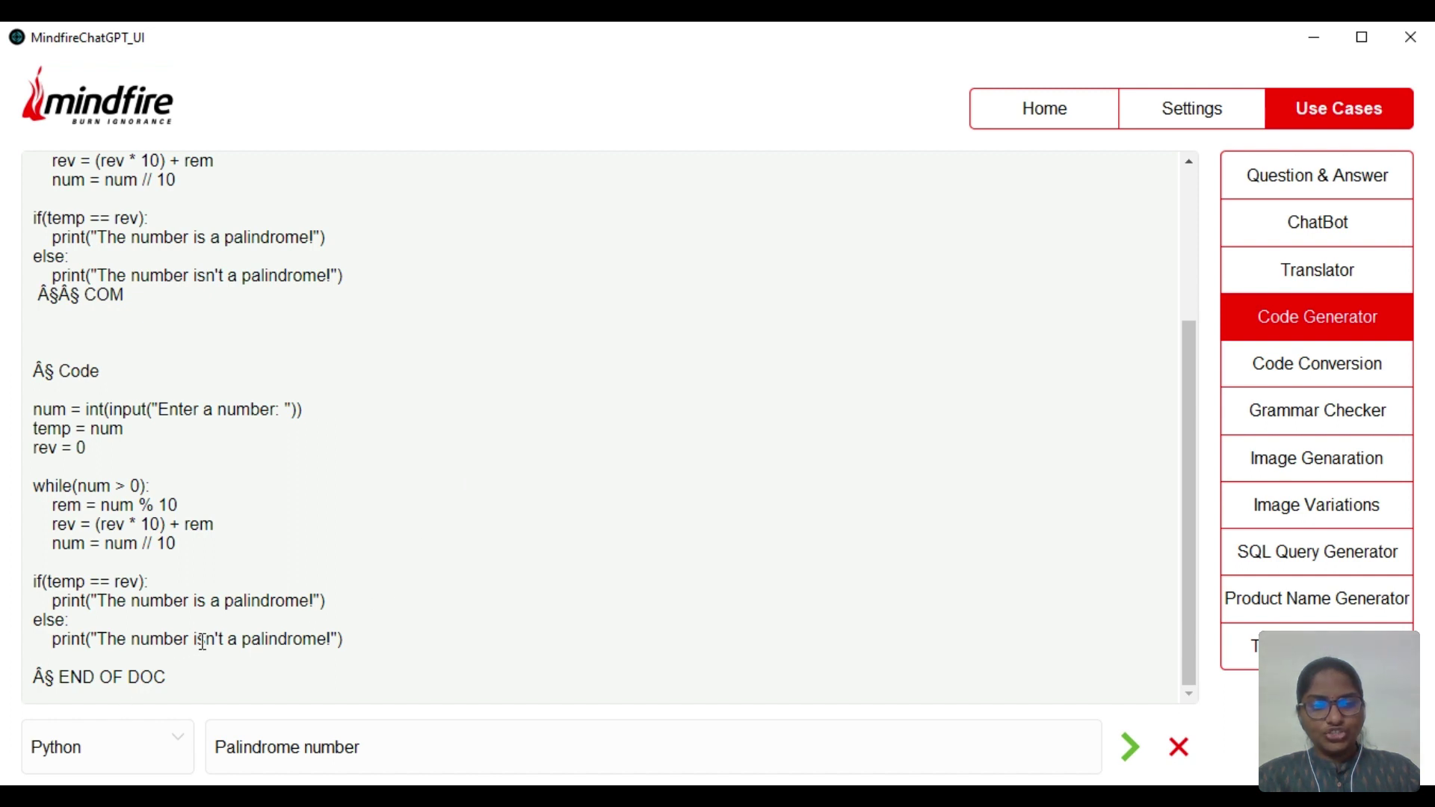
{"action": "scroll", "coordinate": [202, 643], "scroll_direction": "up", "scroll_amount": 3}
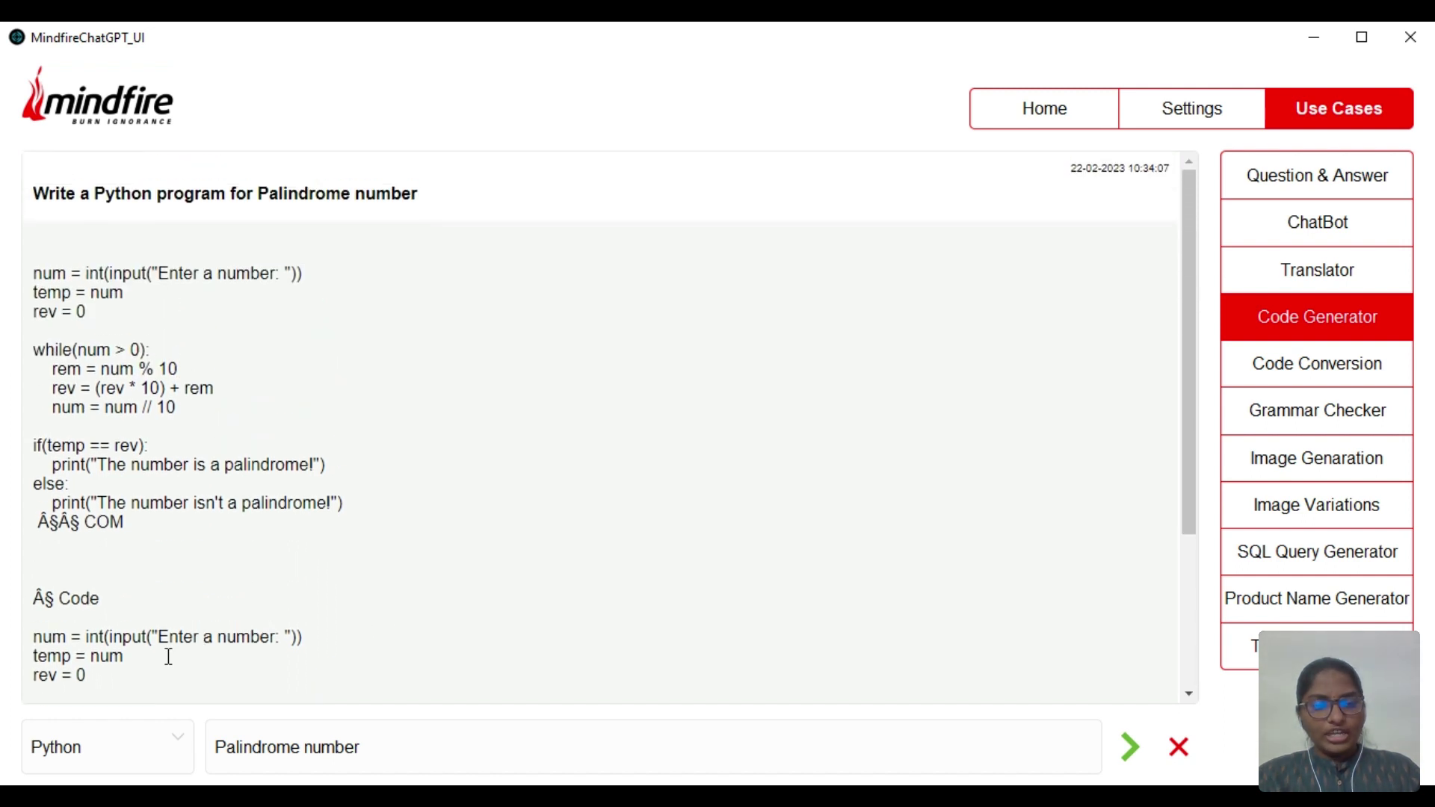
Convert the Java LargestNumber program to C and C++ in the Code Conversion use case
{"action": "left_click", "coordinate": [1280, 380]}
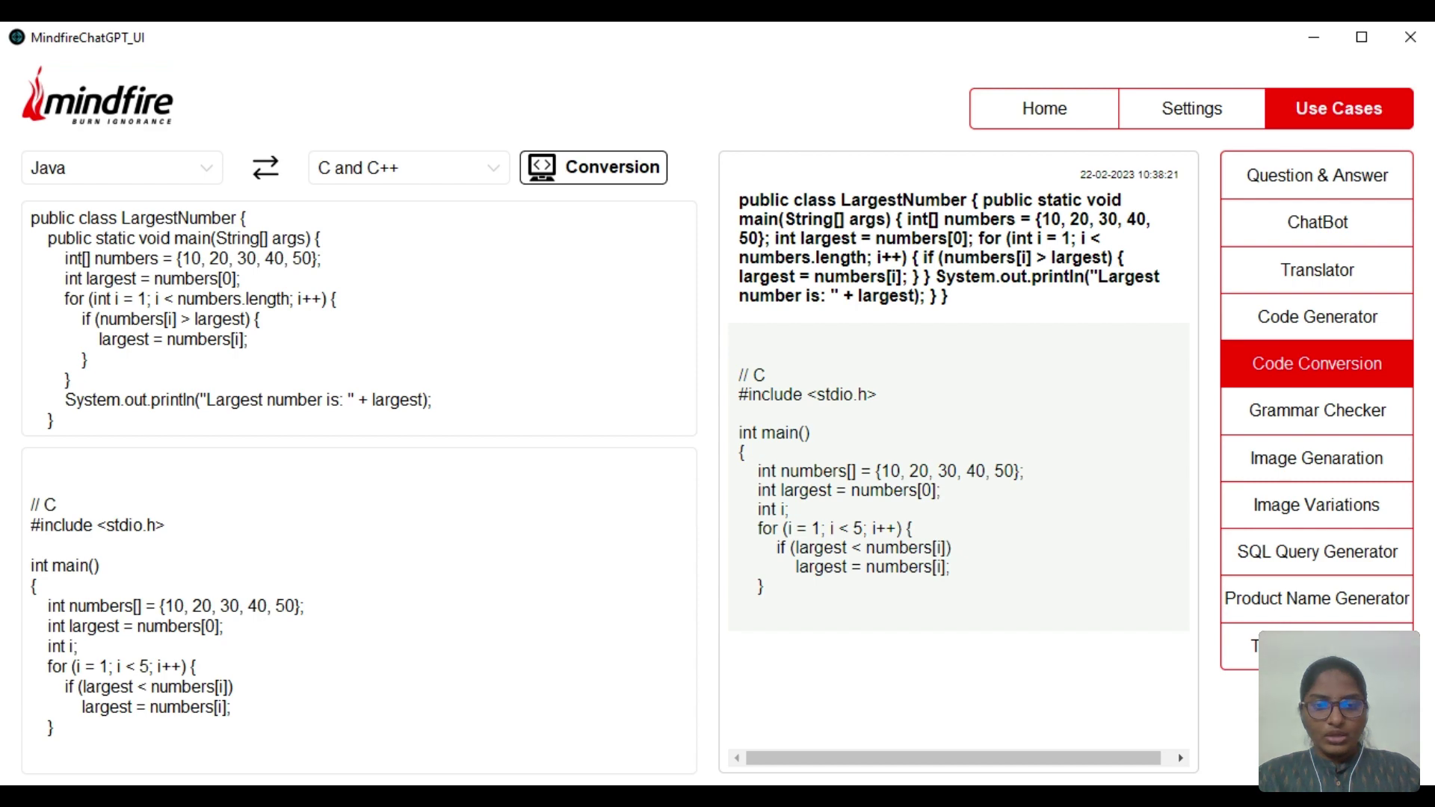
Change the Token Size from 100 to 1000 in the OpenAI settings
{"action": "left_click", "coordinate": [1173, 117]}
{"action": "left_click", "coordinate": [271, 314]}
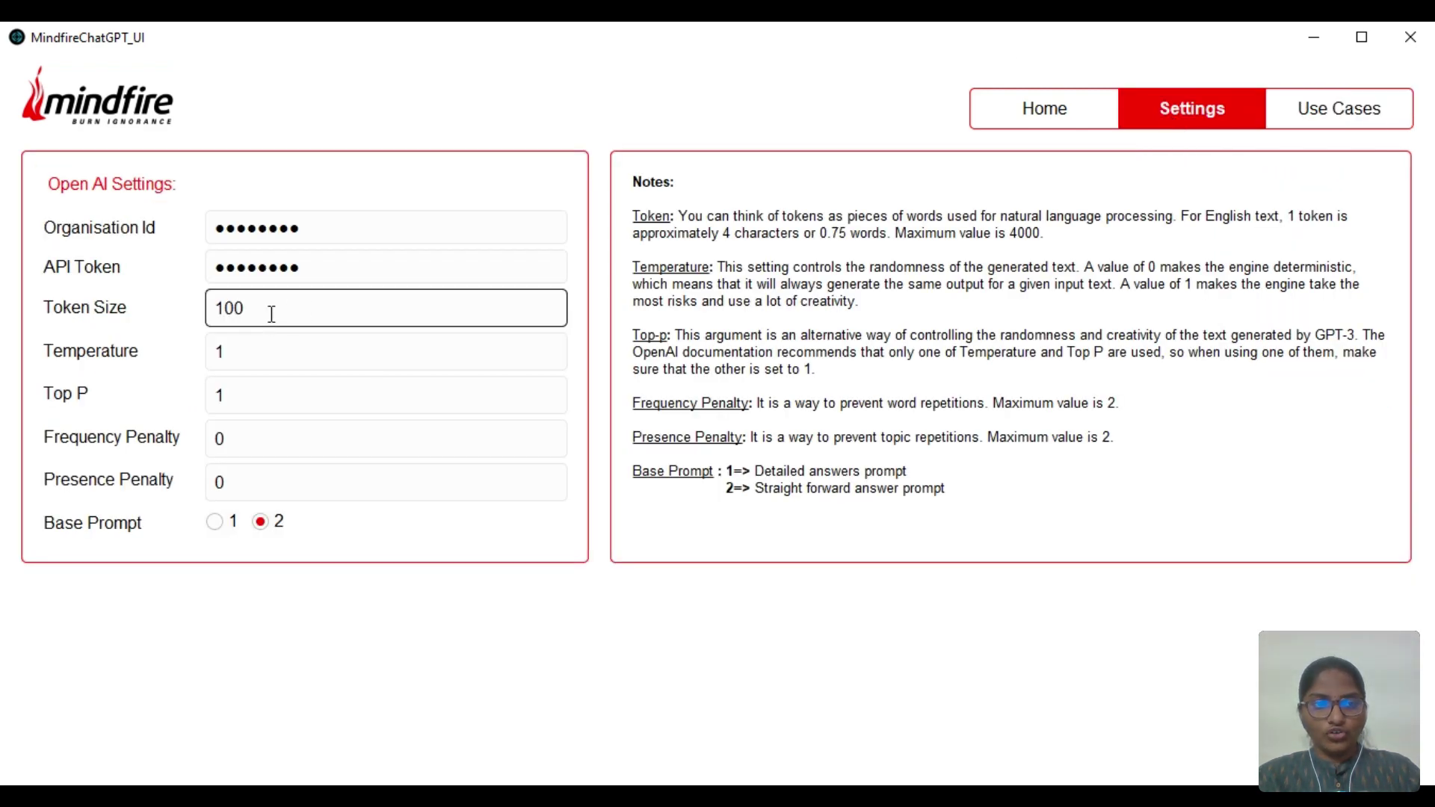
{"action": "type", "text": "0"}
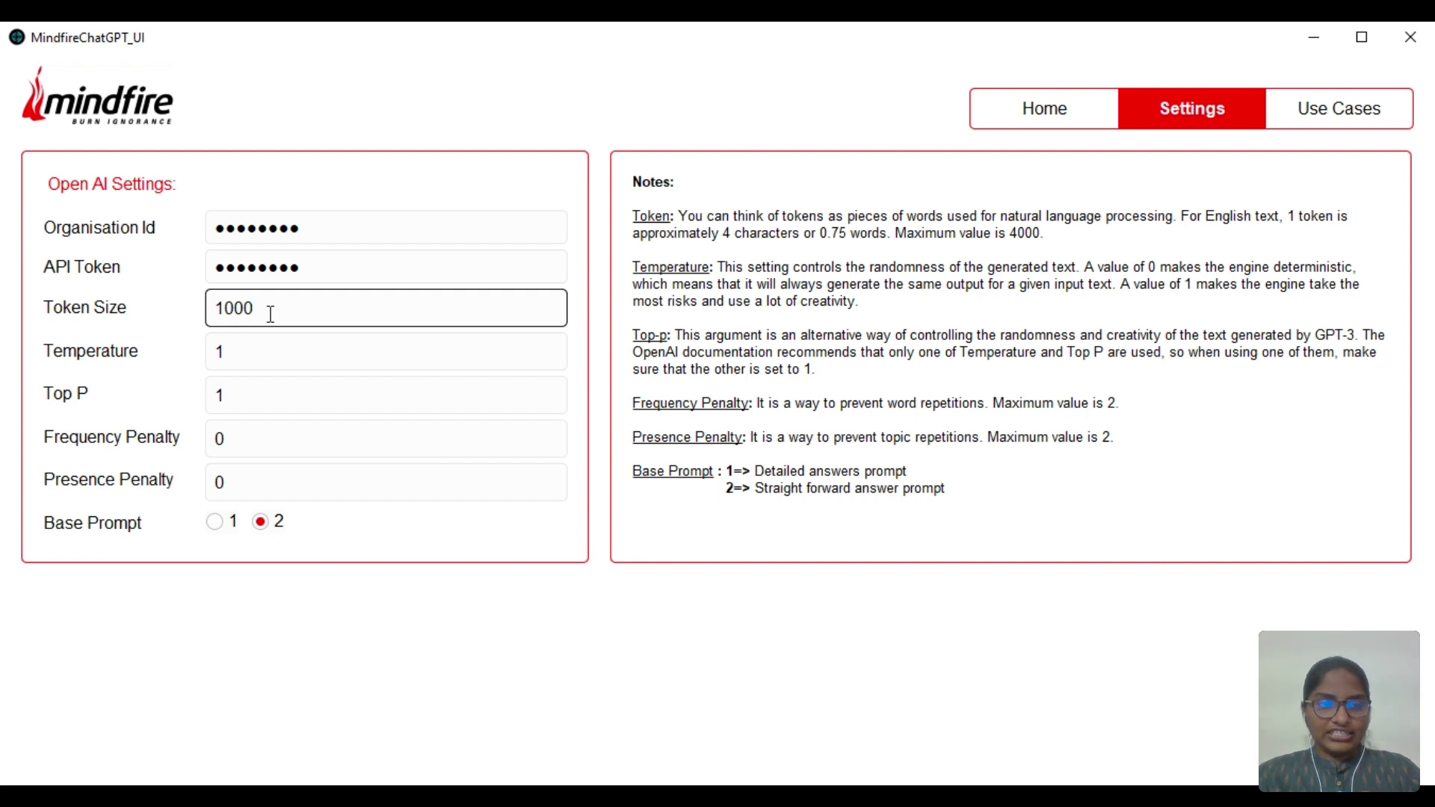
{"action": "left_click", "coordinate": [412, 607]}
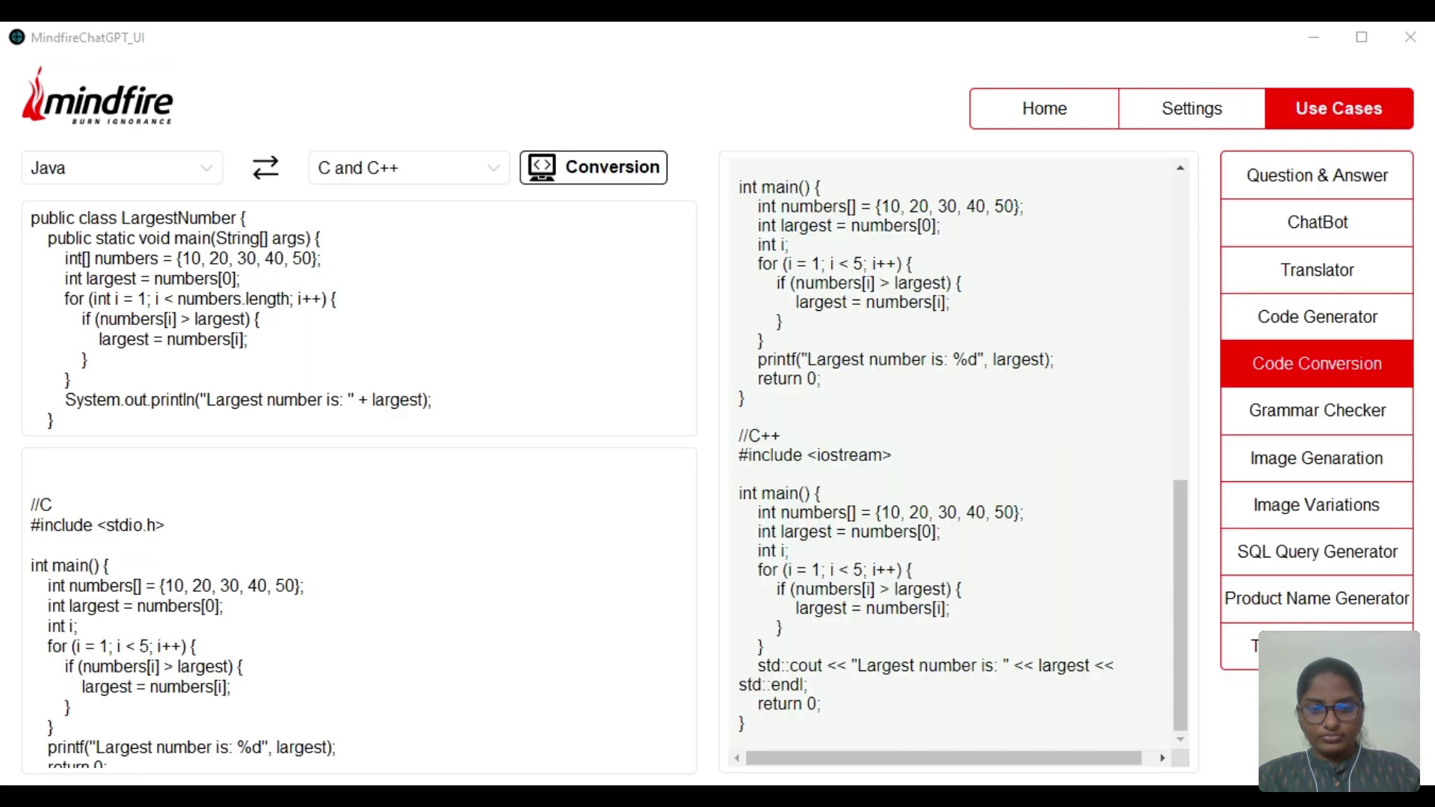
Review the rerun conversion output showing the complete C and C++ code
{"action": "left_click", "coordinate": [1003, 580]}
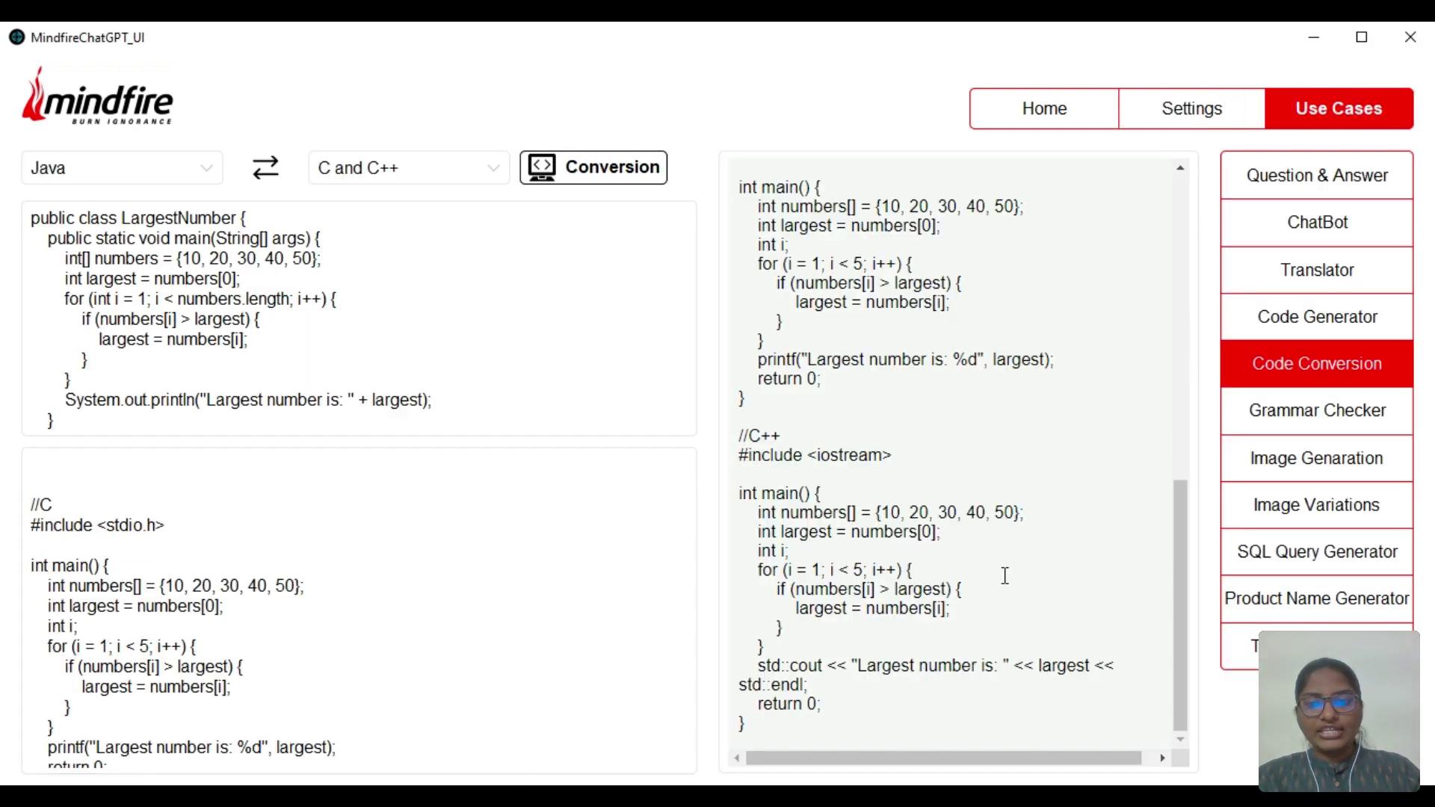
{"action": "scroll", "coordinate": [1029, 580], "scroll_direction": "up", "scroll_amount": 6}
{"action": "scroll", "coordinate": [1030, 576], "scroll_direction": "down", "scroll_amount": 8}
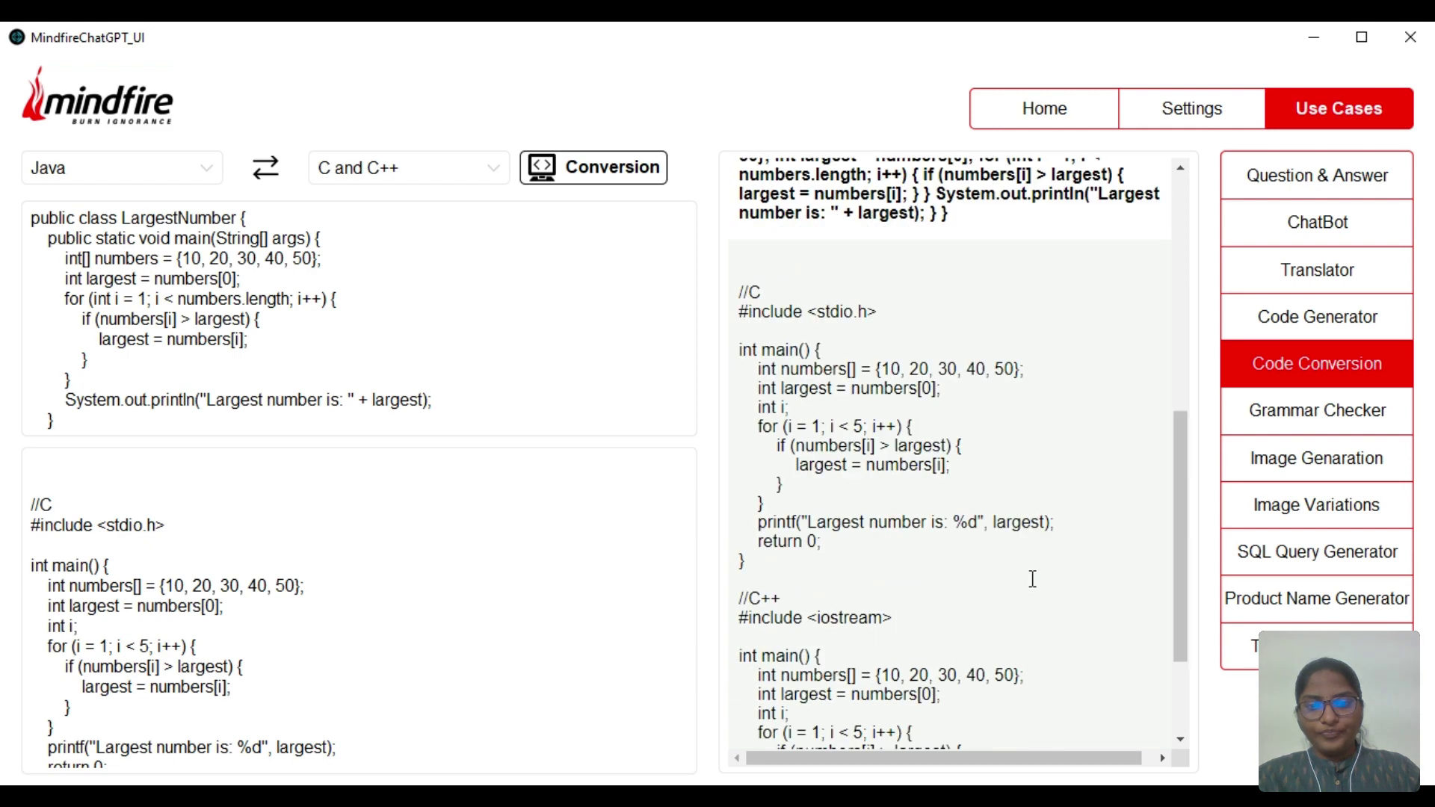
Try the Grammar Checker on 'She no went to the market.', then image generation
{"action": "left_click", "coordinate": [1319, 427]}
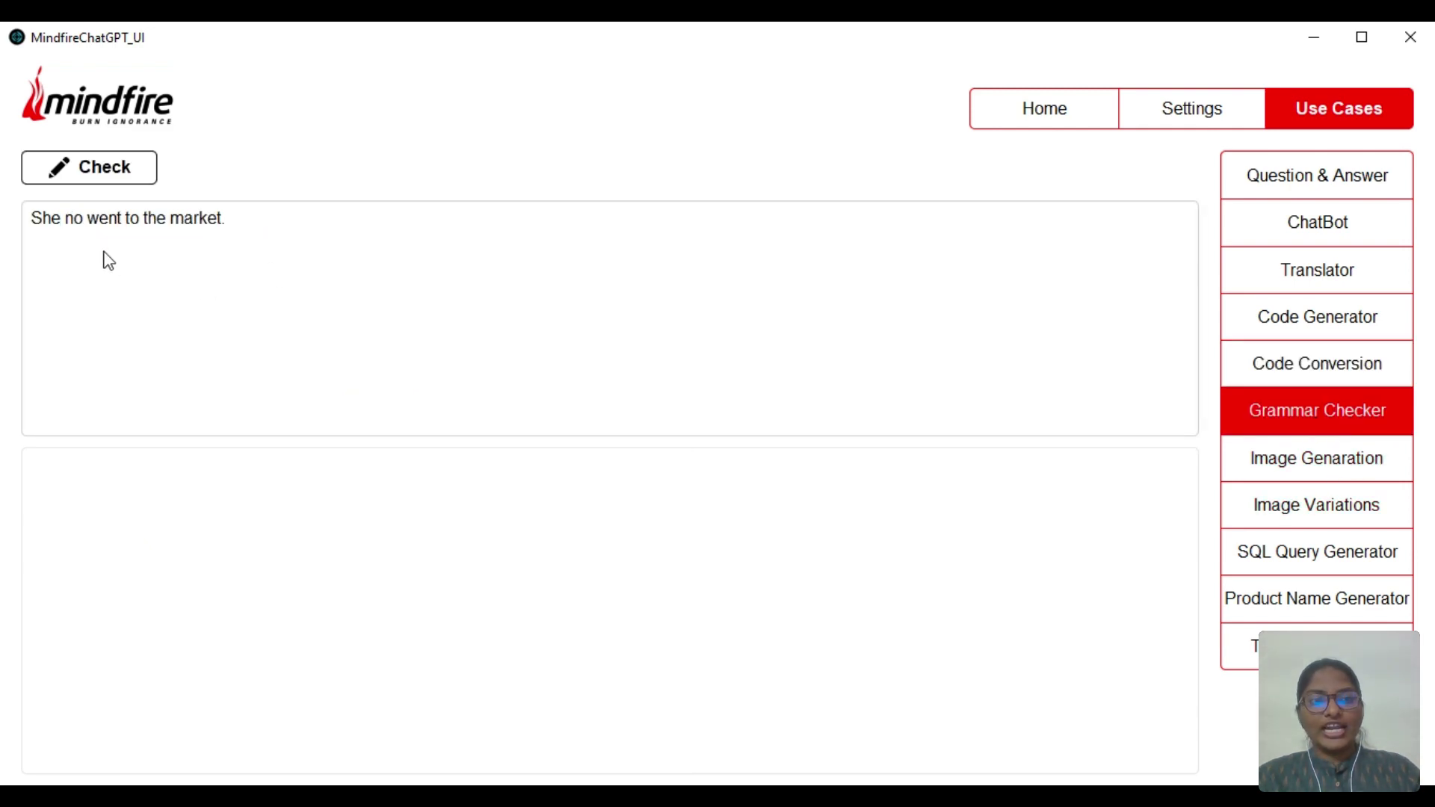
{"action": "left_click", "coordinate": [1330, 460]}
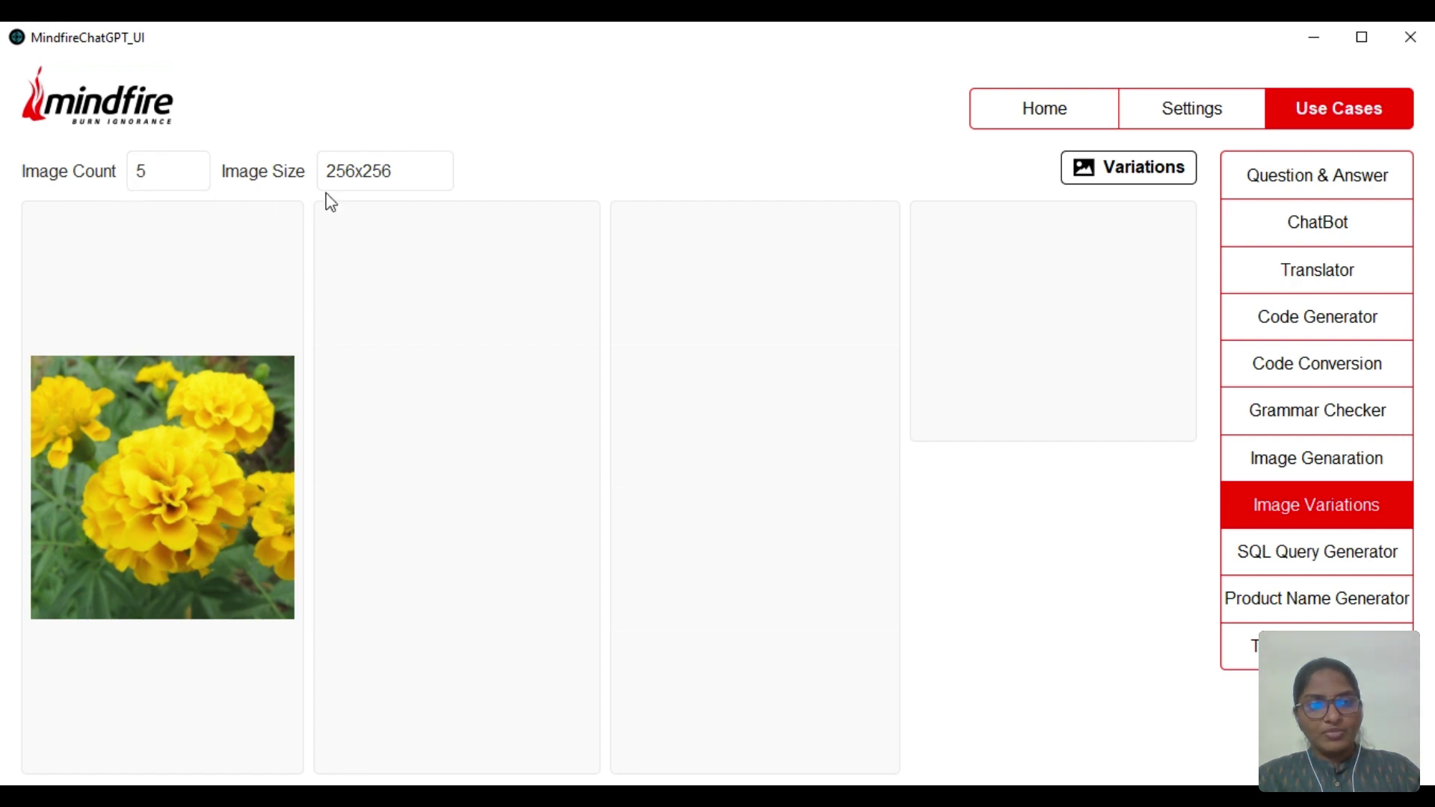
Send 'Create table for the employee' to the SQL Query Generator for a CREATE TABLE statement
{"action": "left_click", "coordinate": [1305, 550]}
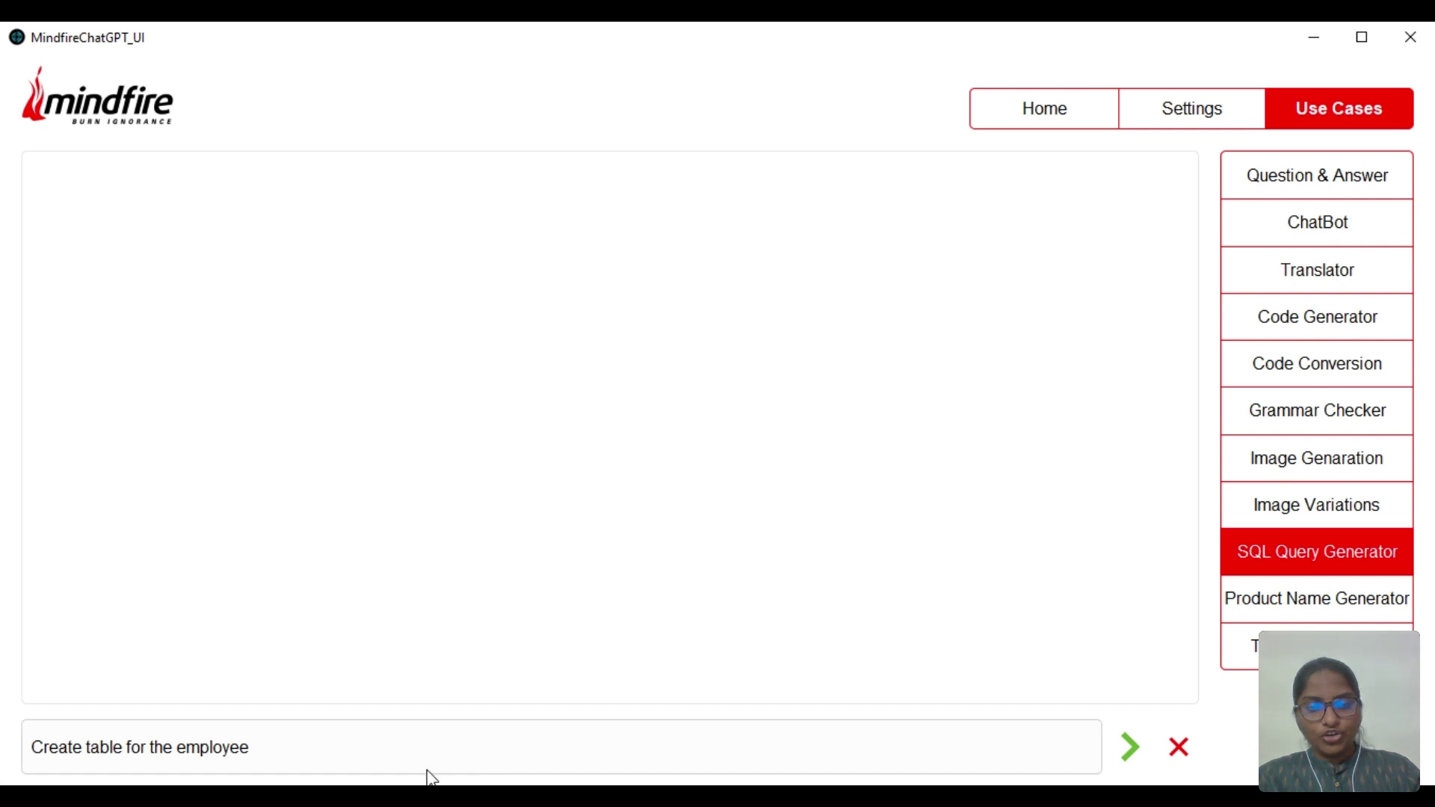
{"action": "left_click", "coordinate": [1129, 758]}
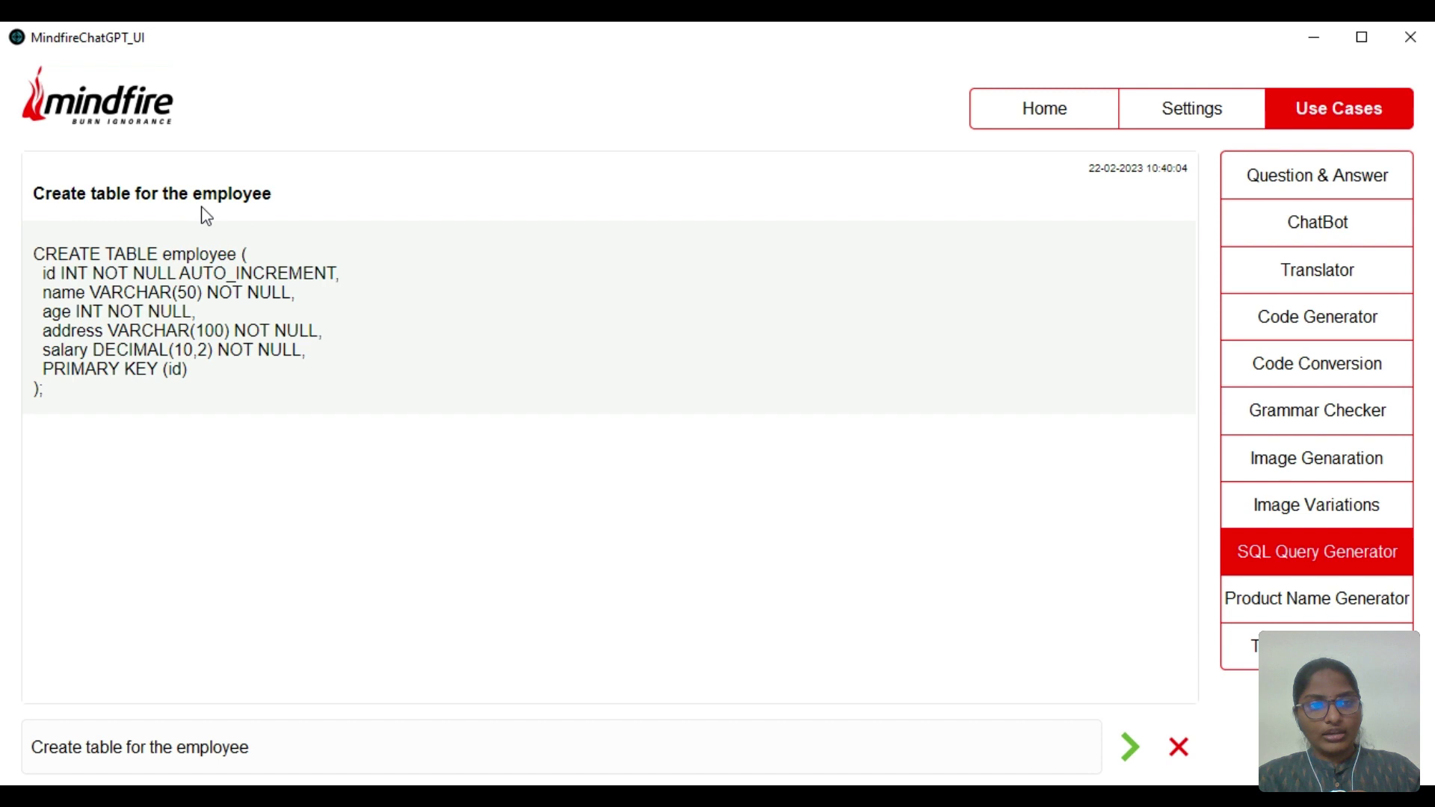
Send 'Code conversion app' to the Product Name Generator for ten name ideas
{"action": "left_click", "coordinate": [1285, 603]}
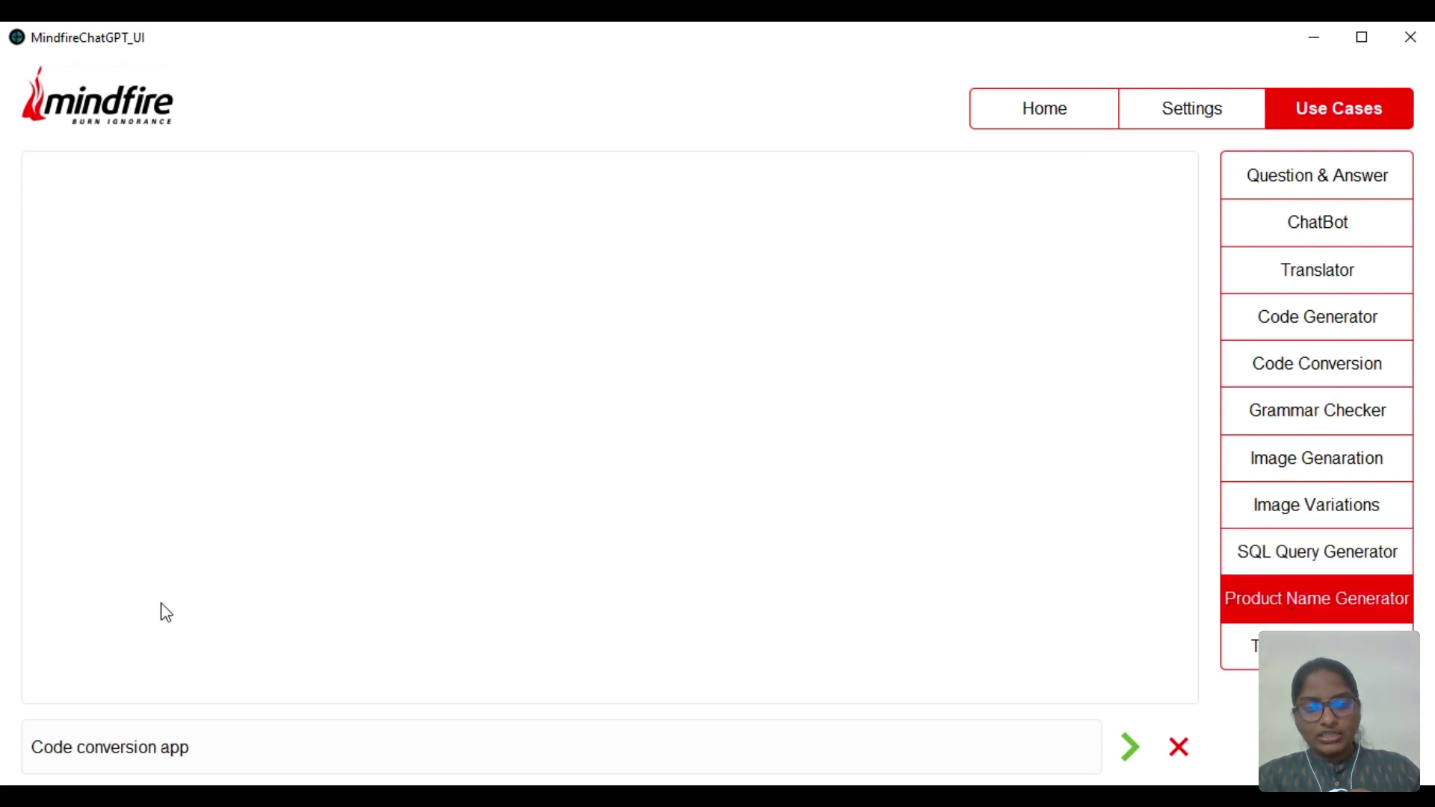
{"action": "left_click", "coordinate": [1134, 760]}
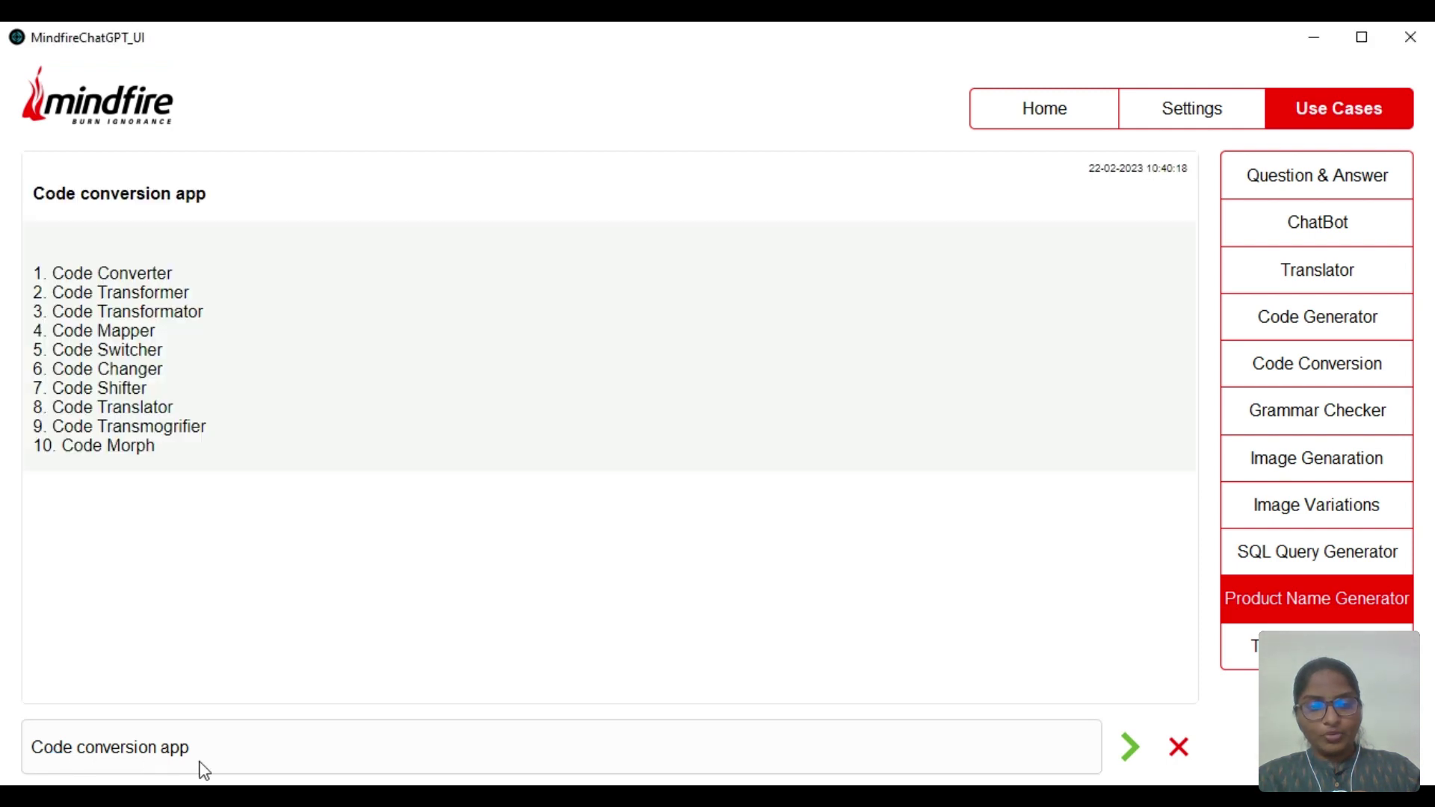
Run the Tagline Generator on "Mindfire Solutions" to get "Unlock Your Digital Potential with Mindfire Solutions"
{"action": "left_click", "coordinate": [1250, 654]}
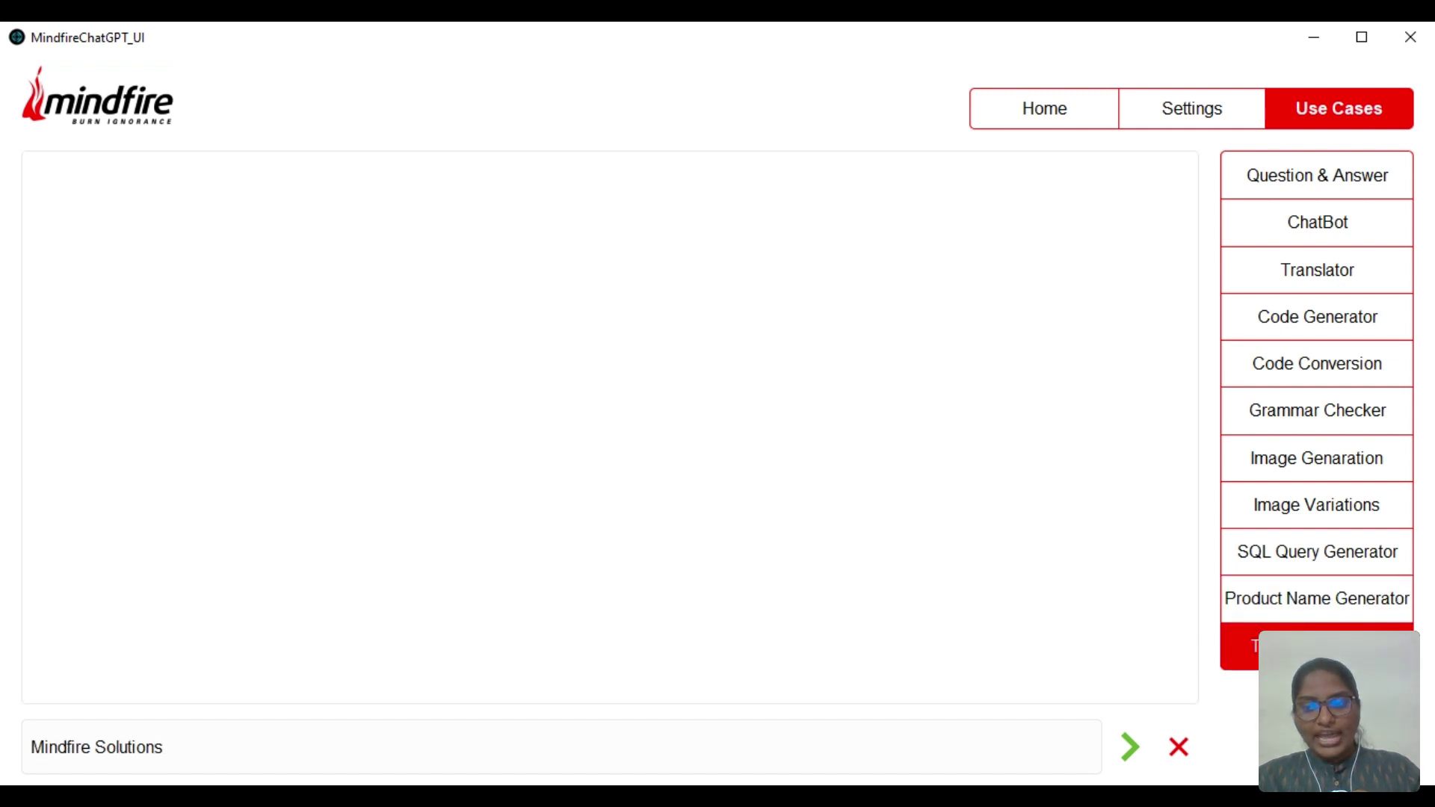
{"action": "left_click", "coordinate": [1131, 751]}
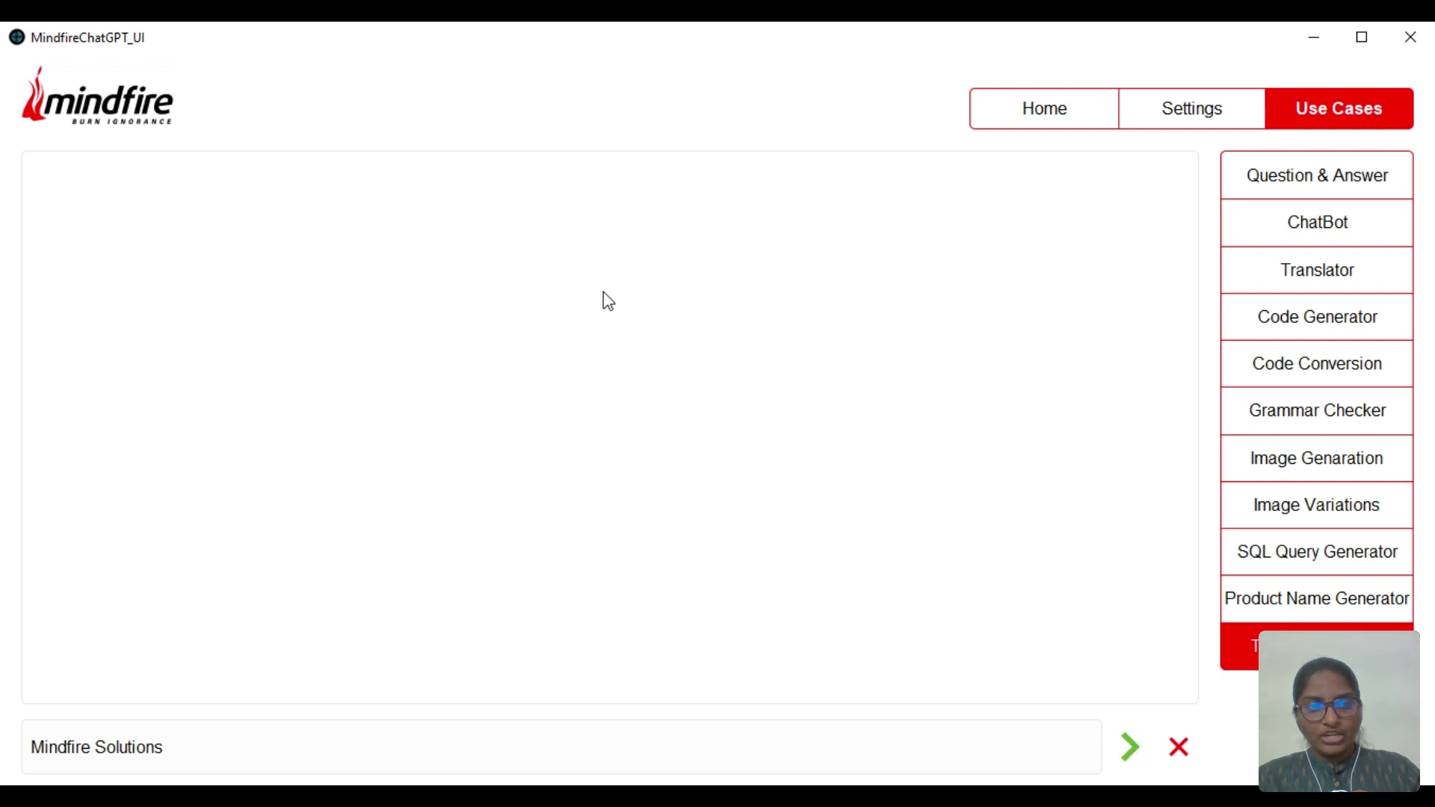